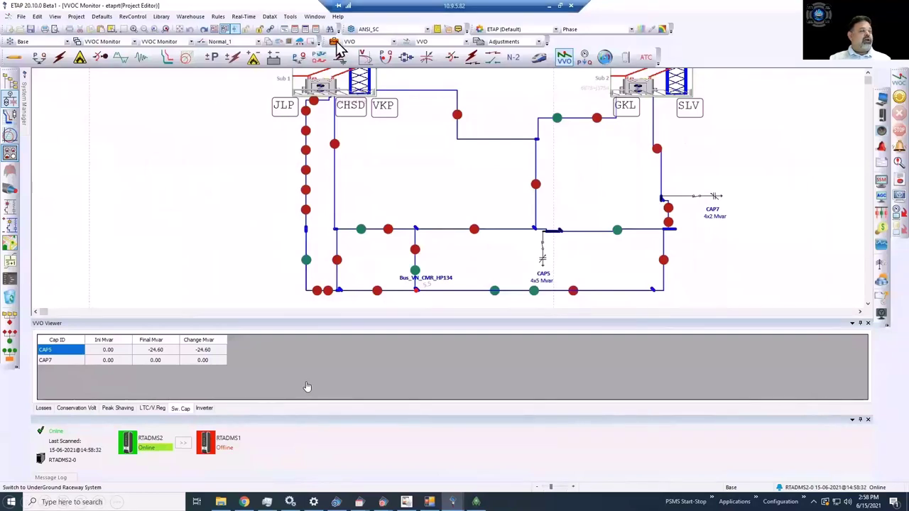
left_click(334, 41)
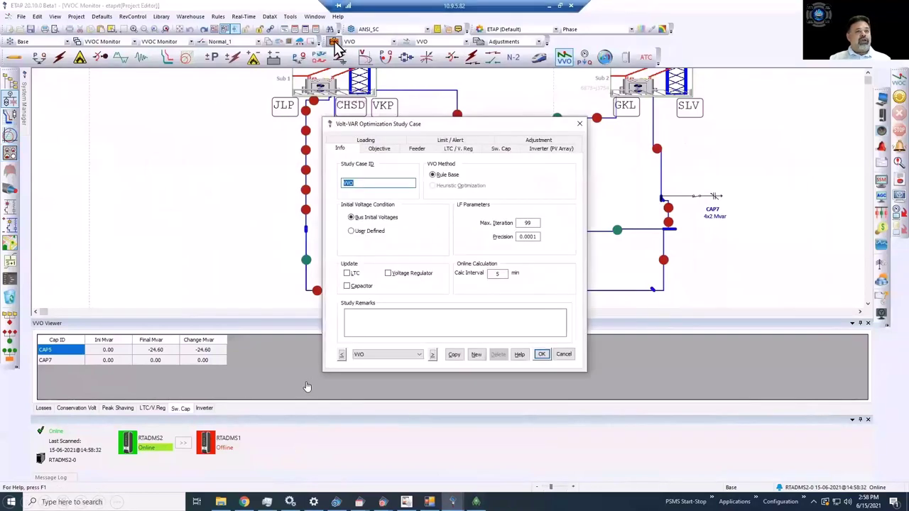
left_click(389, 149)
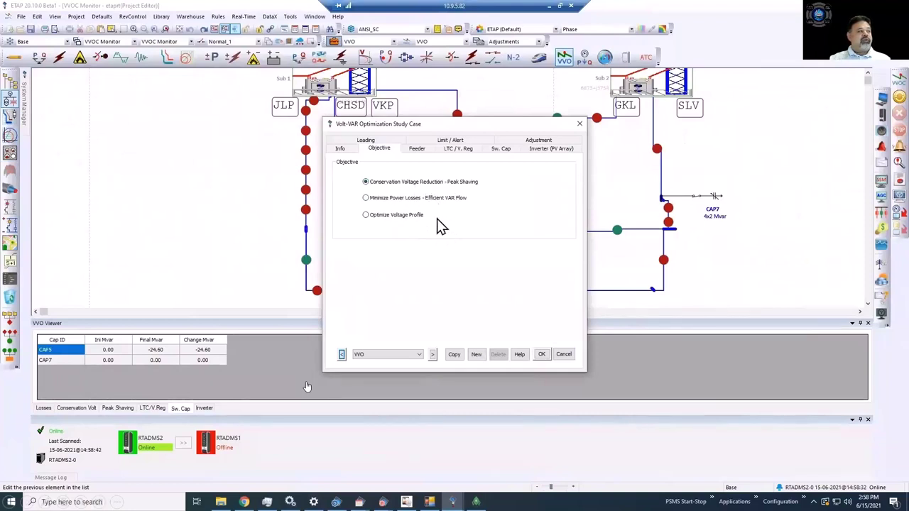
left_click(419, 152)
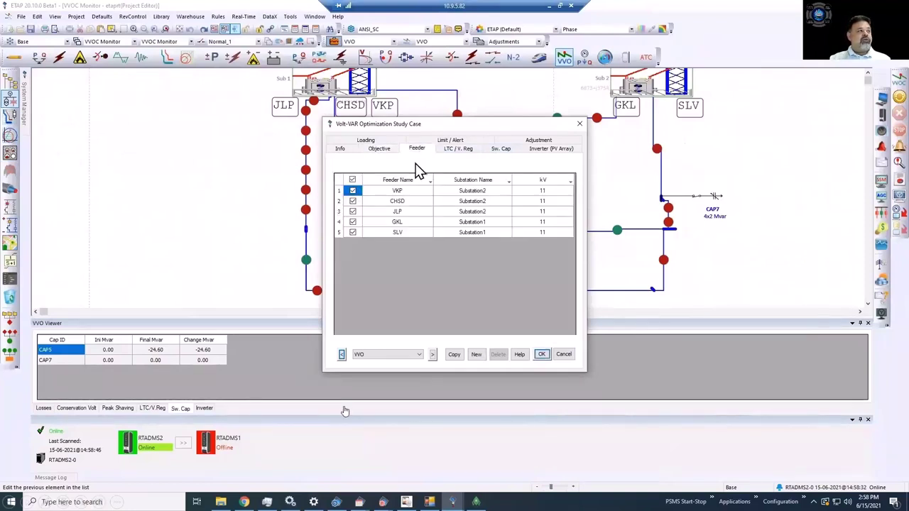
left_click(469, 154)
left_click(502, 151)
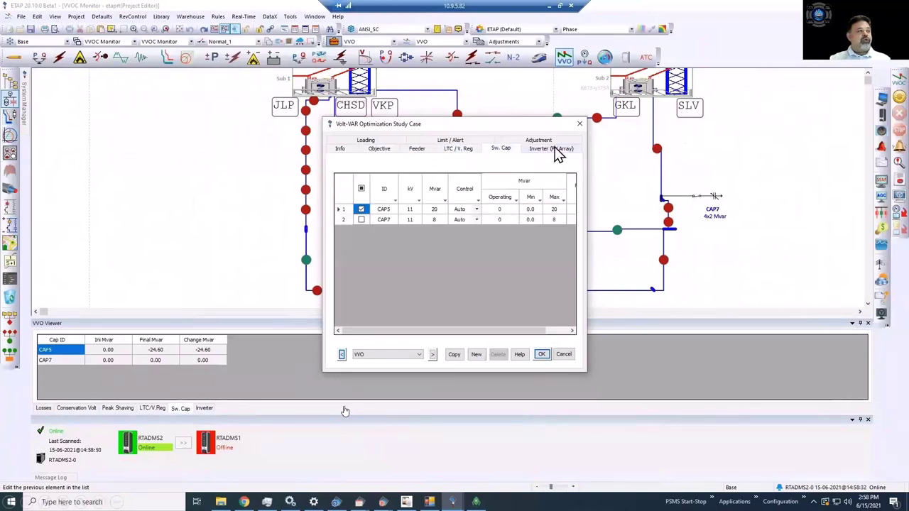
left_click(542, 355)
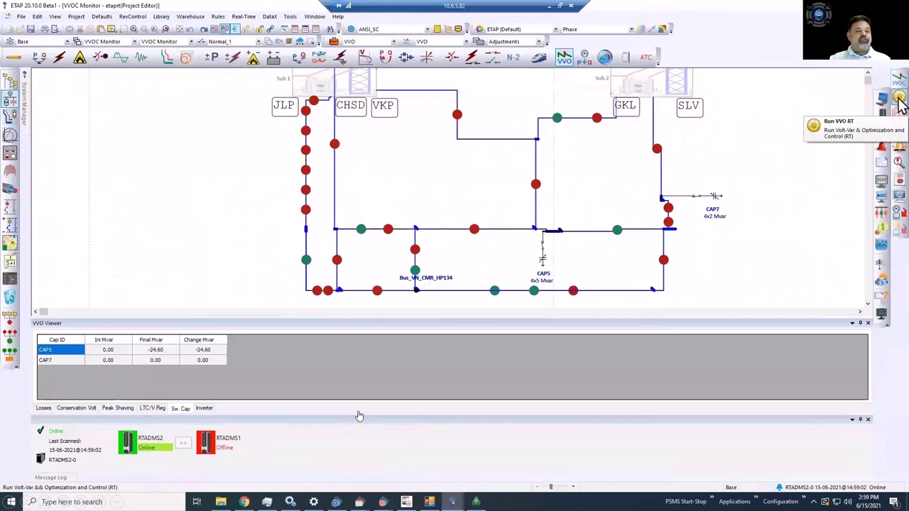
Step: Start a real-time VVO run with the Run VVO RT toolbar button
left_click(898, 98)
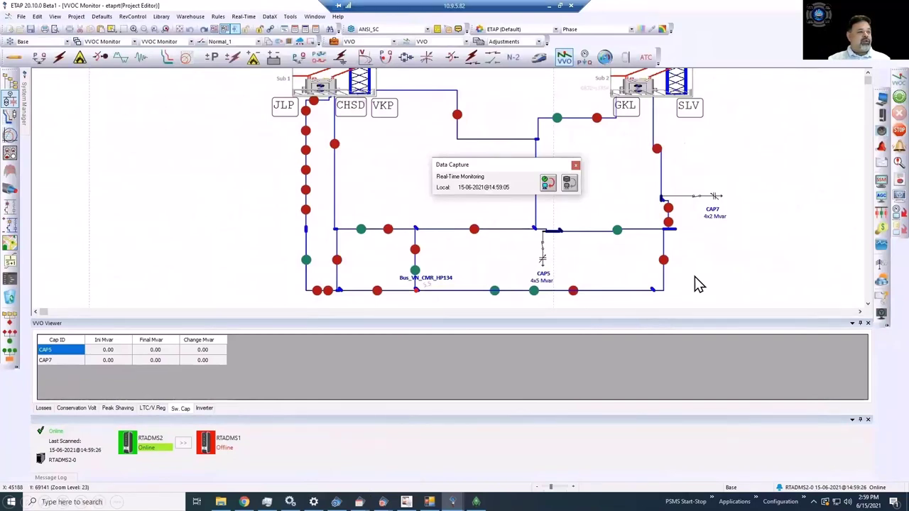
Step: Review the run's LTC/V Reg tap, Peak Shaving, Conservation Volt and Losses results in the VVO Viewer
left_click(162, 409)
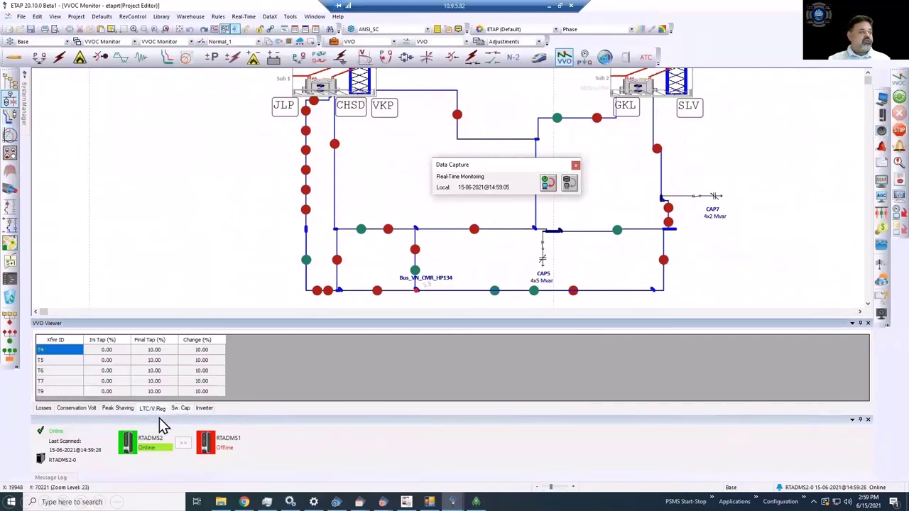
left_click(125, 410)
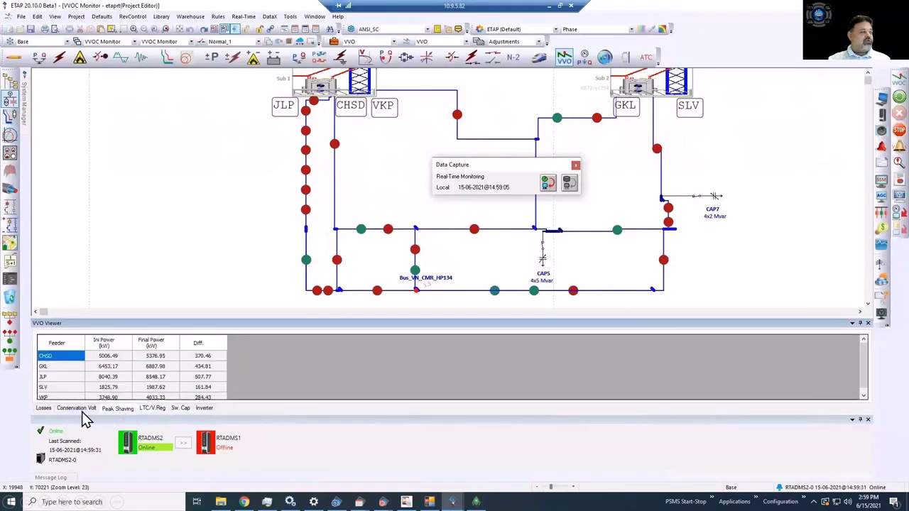
left_click(76, 410)
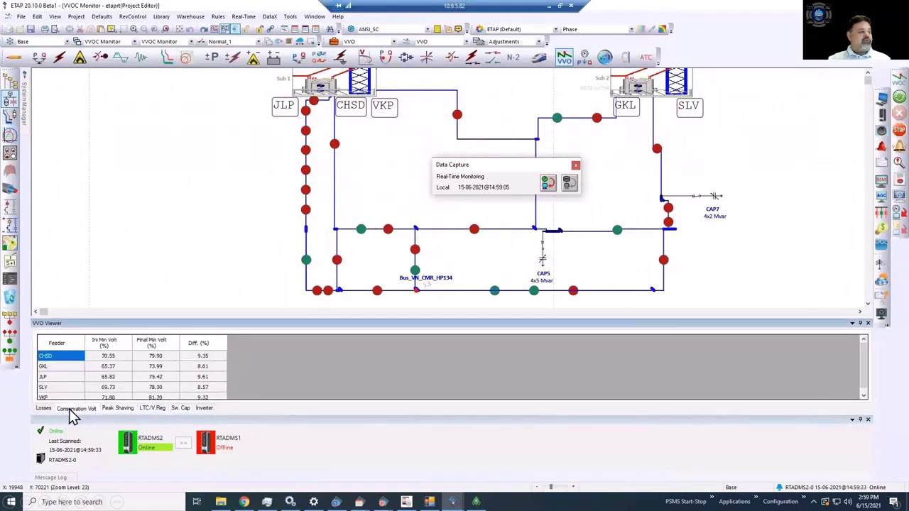
left_click(43, 410)
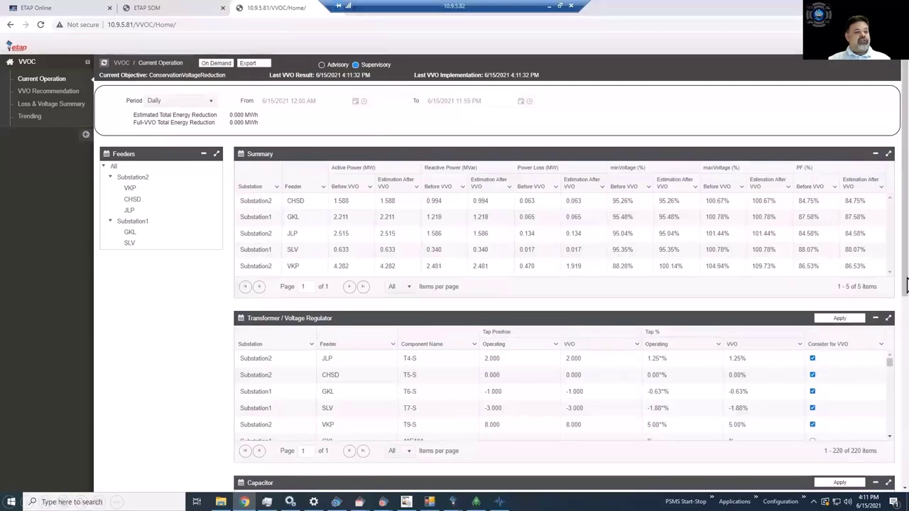
Step: Show the 04:11:32 PM event's recommendations (CAP5 0→2 banks, T4-S, T5-S) and its related events
left_click_drag(906, 305, 904, 404)
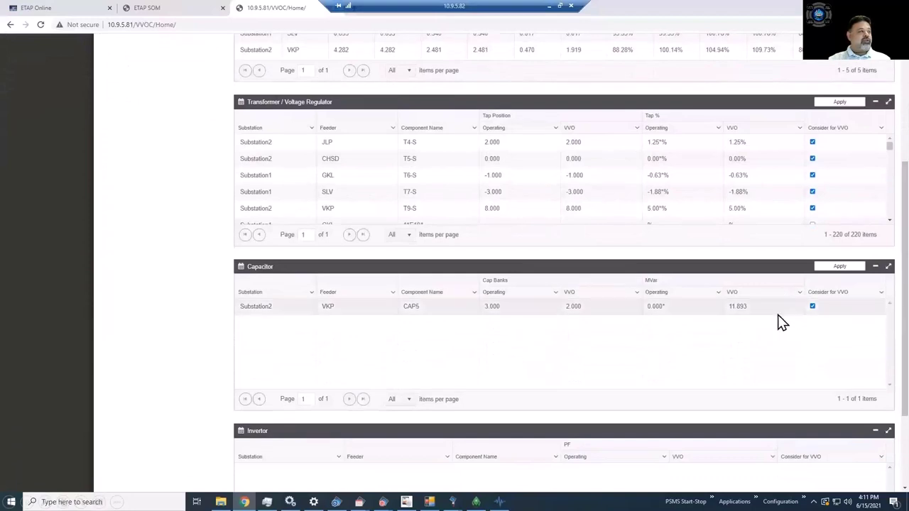
scroll(152, 247, "up", 5)
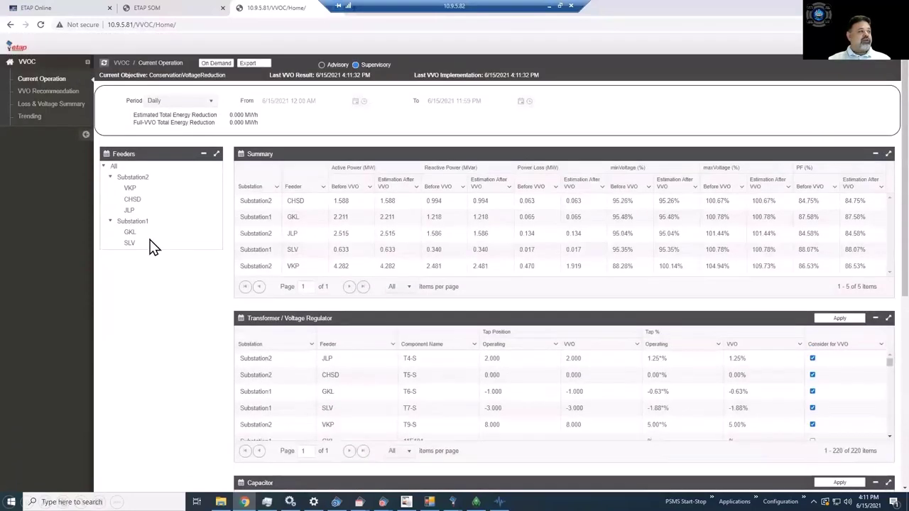
left_click(42, 91)
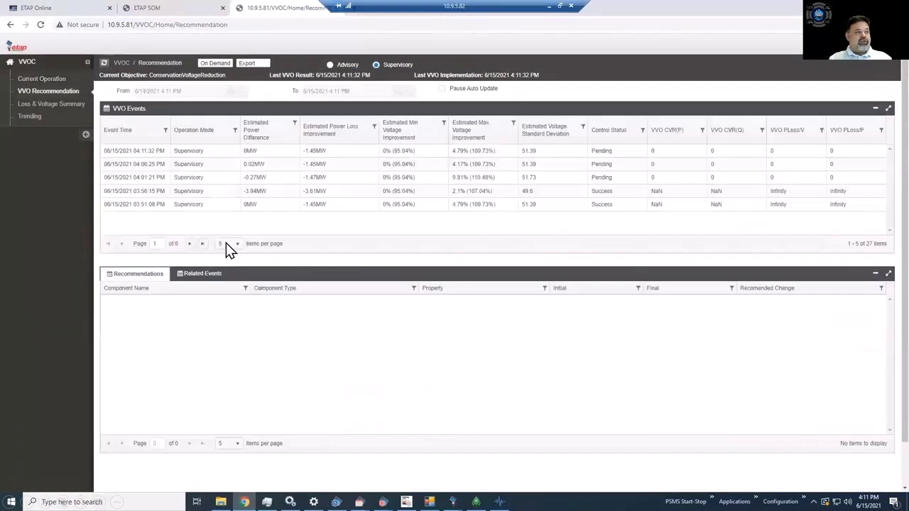
left_click(272, 155)
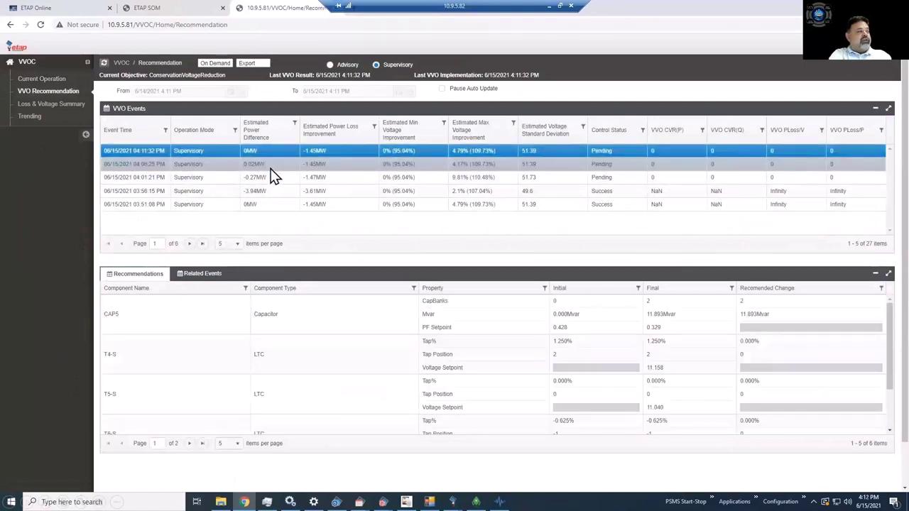
left_click(206, 275)
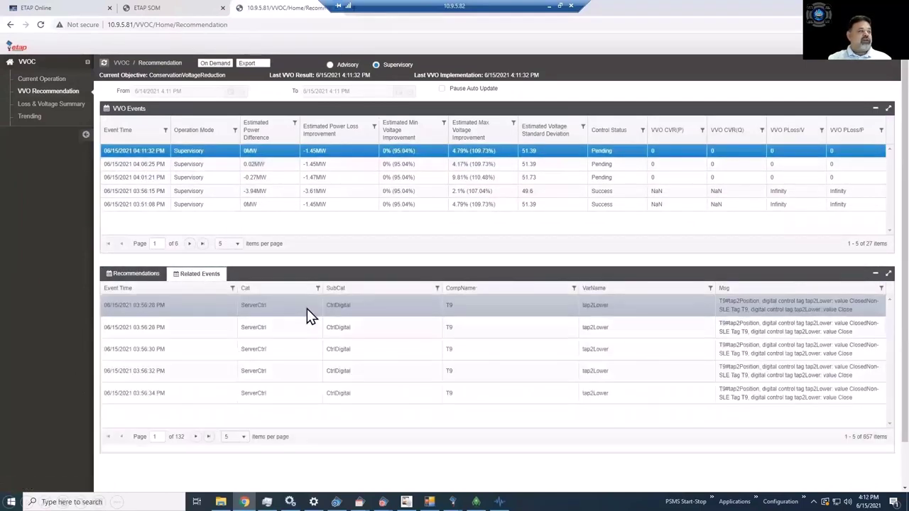
left_click(135, 274)
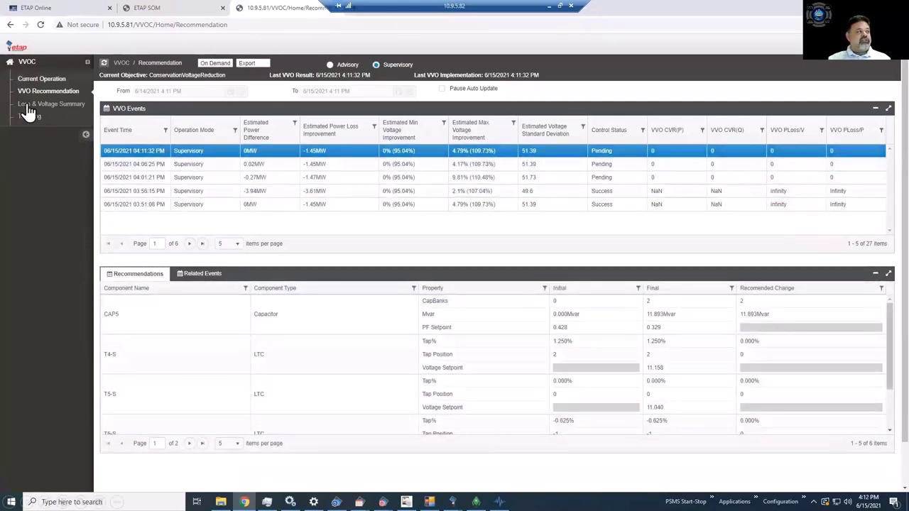
left_click(51, 103)
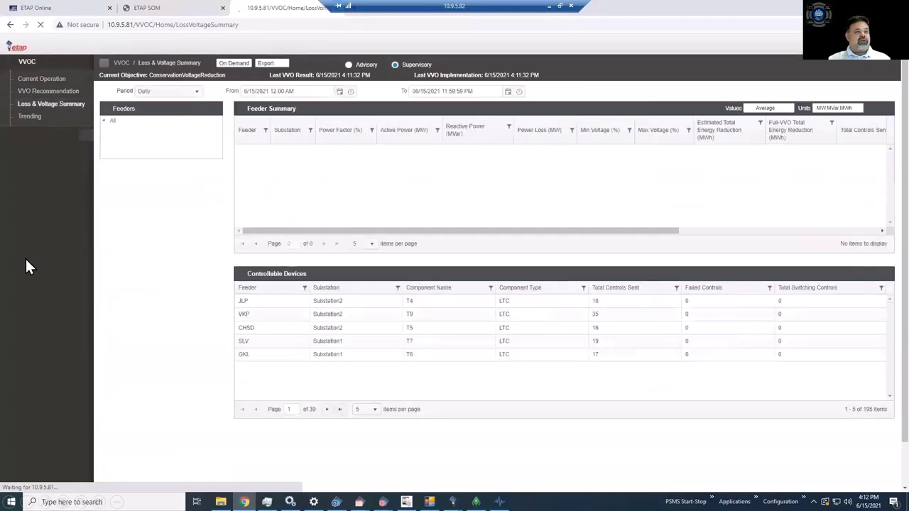
Step: Check the VKP controllable device and period options in the Loss & Voltage Summary, then go to Trending
left_click(625, 313)
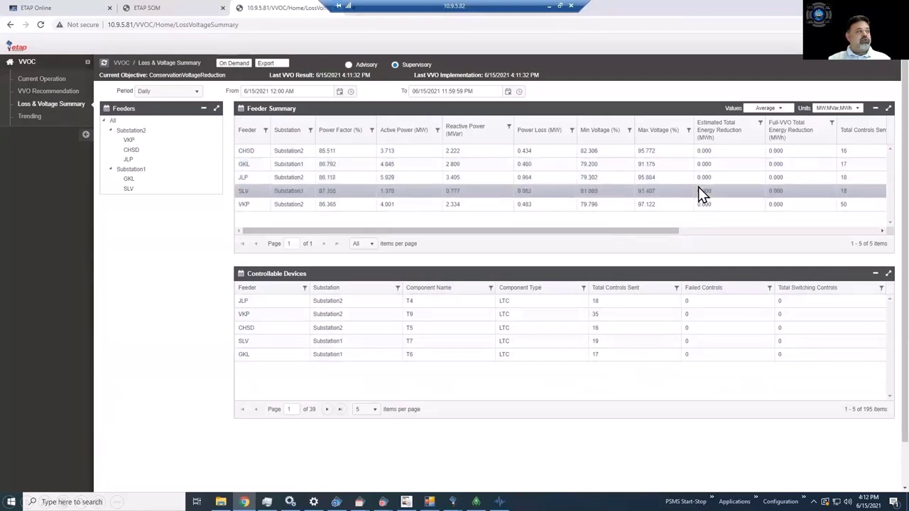
left_click_drag(654, 228, 847, 229)
scroll(848, 233, "left", 5)
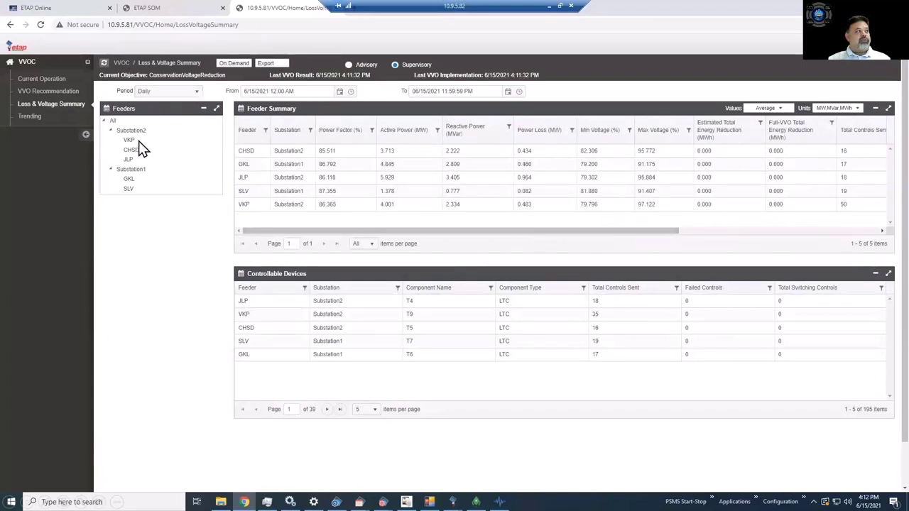
left_click(176, 93)
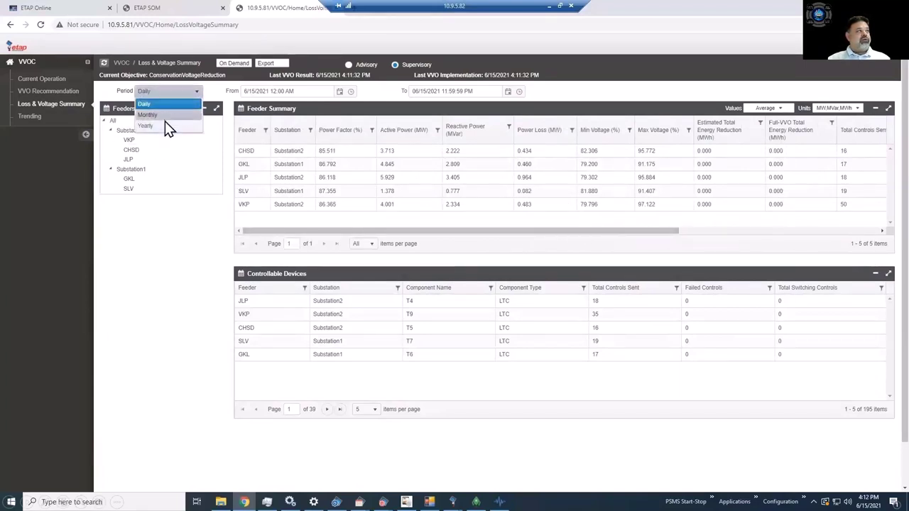
left_click(30, 117)
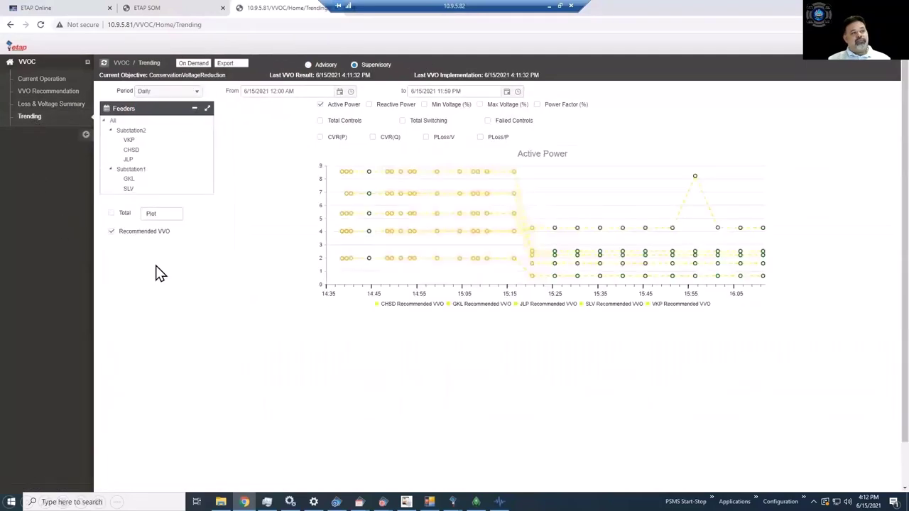
Step: Add Reactive Power, Min Voltage, Max Voltage, Power Factor and Total Controls trend charts
left_click(382, 110)
left_click(423, 109)
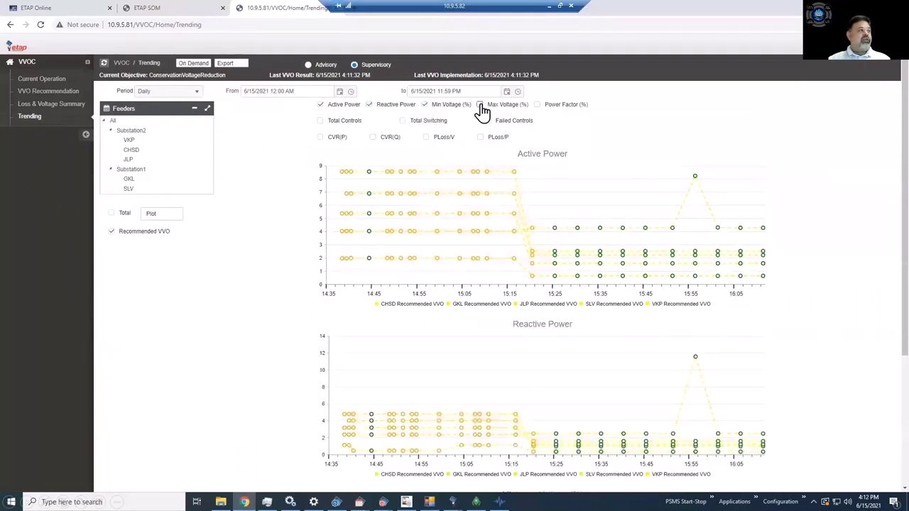
left_click(481, 110)
left_click(539, 106)
left_click(320, 121)
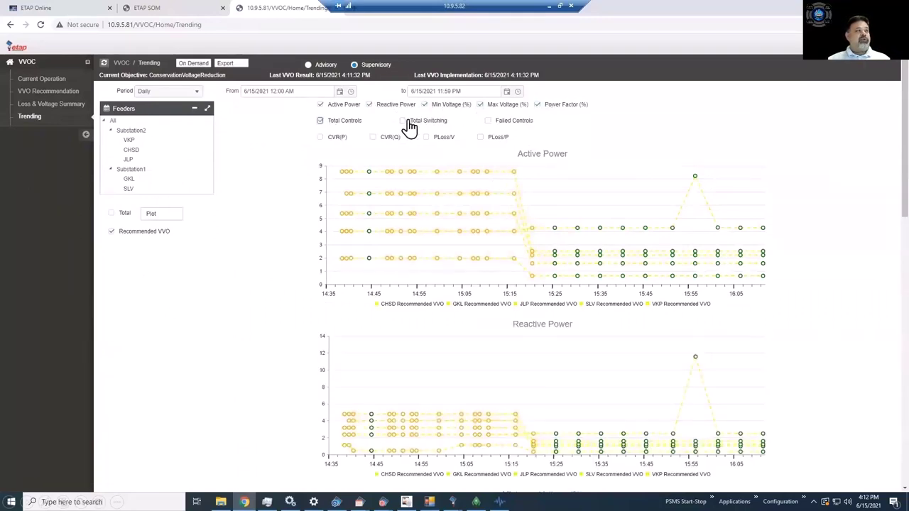
Step: Look through the added charts, then plot the trends for feeder JLP only
scroll(796, 282, "down", 3)
scroll(795, 282, "down", 1)
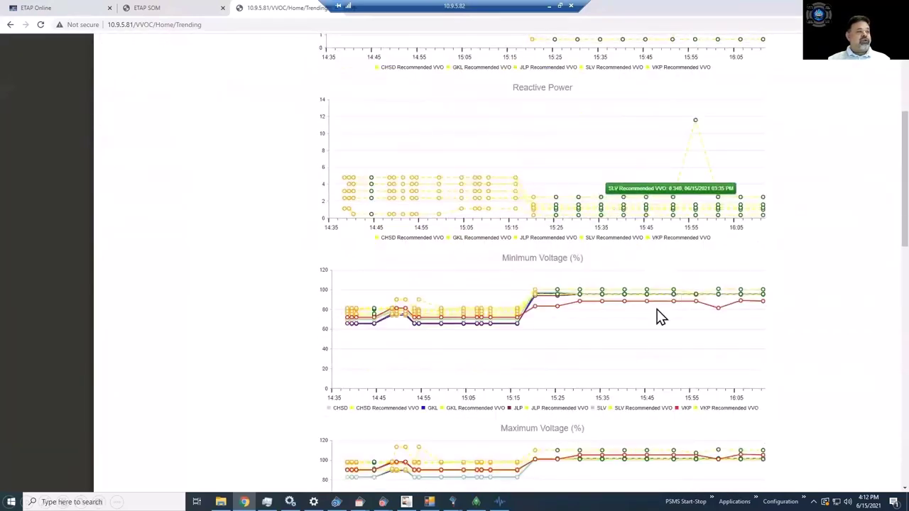
scroll(786, 364, "down", 3)
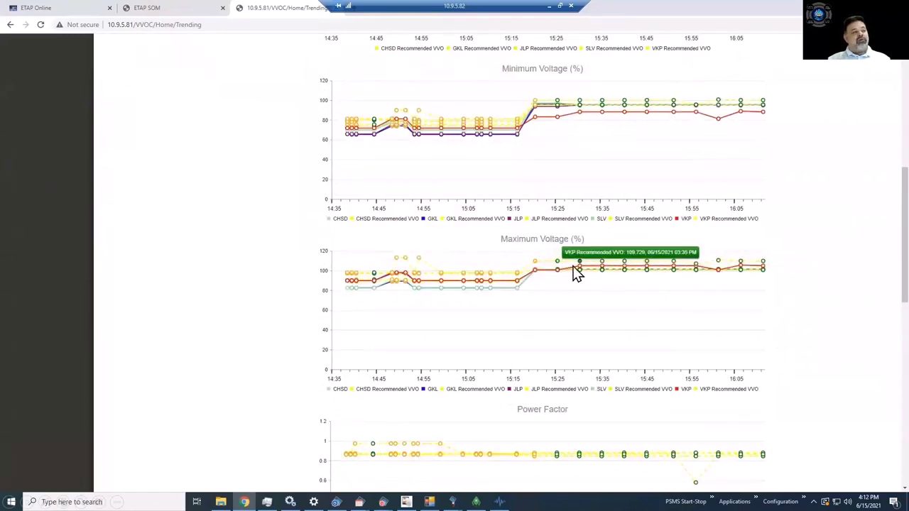
scroll(788, 342, "down", 2)
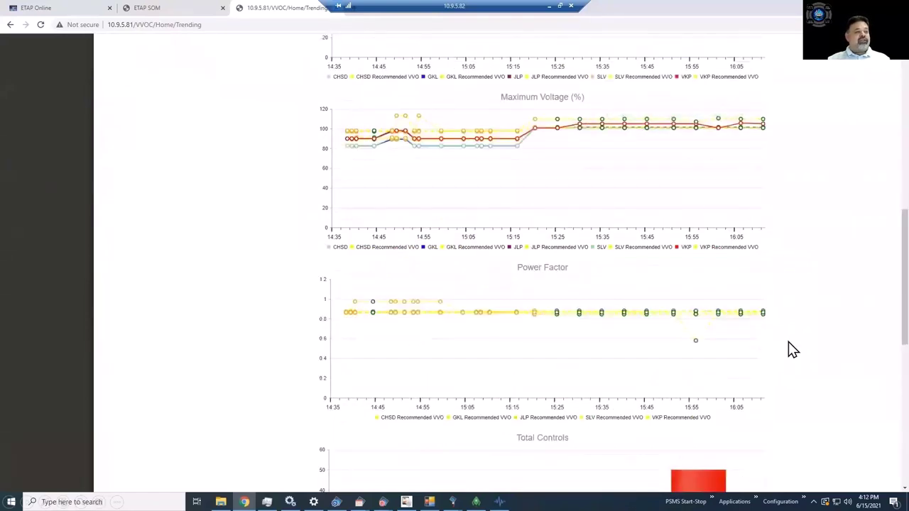
scroll(788, 343, "down", 2)
scroll(793, 349, "down", 5)
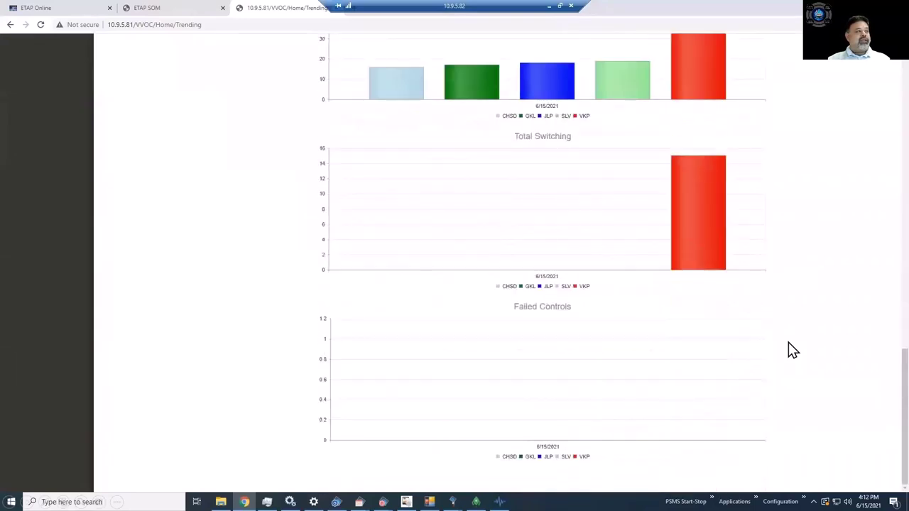
scroll(793, 349, "up", 1)
scroll(784, 318, "up", 6)
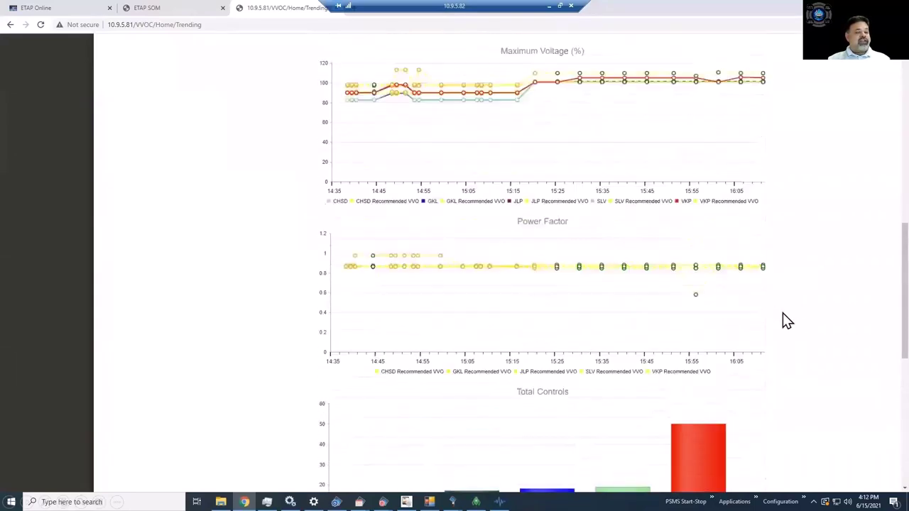
scroll(784, 319, "up", 7)
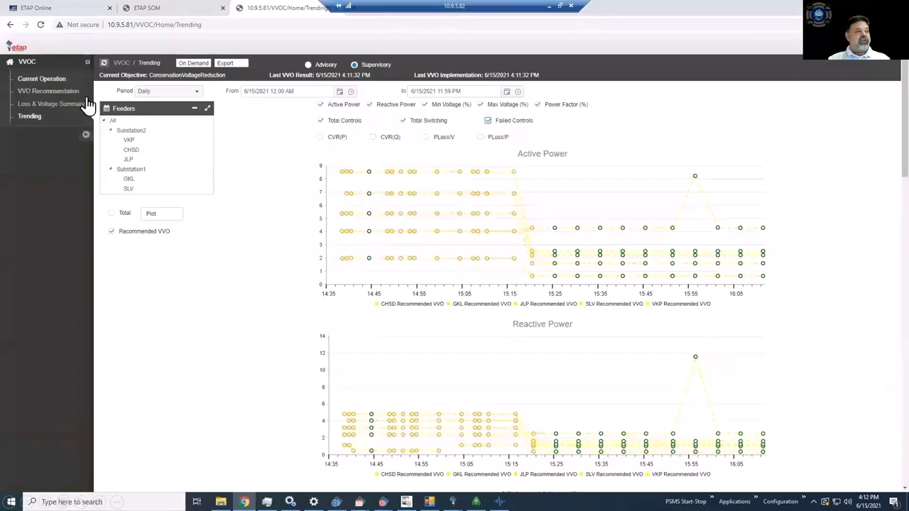
left_click(128, 159)
left_click(161, 214)
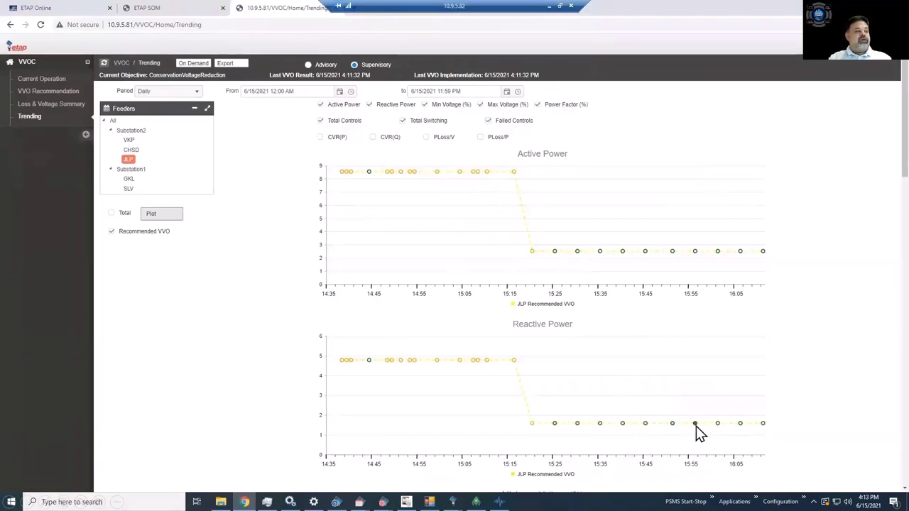
Step: Inspect JLP's voltage trends: minimum rises to about 95%, maximum to 101.446% after 15:20
scroll(740, 431, "down", 1)
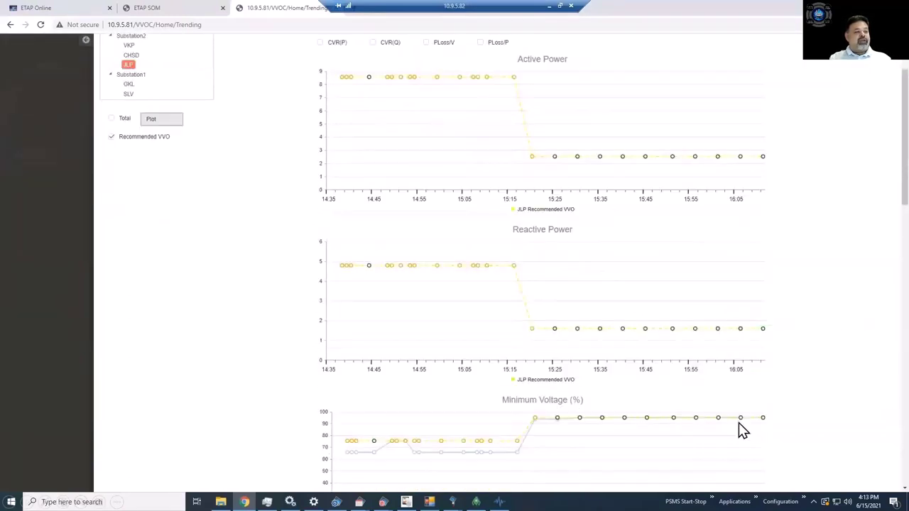
scroll(739, 424, "down", 2)
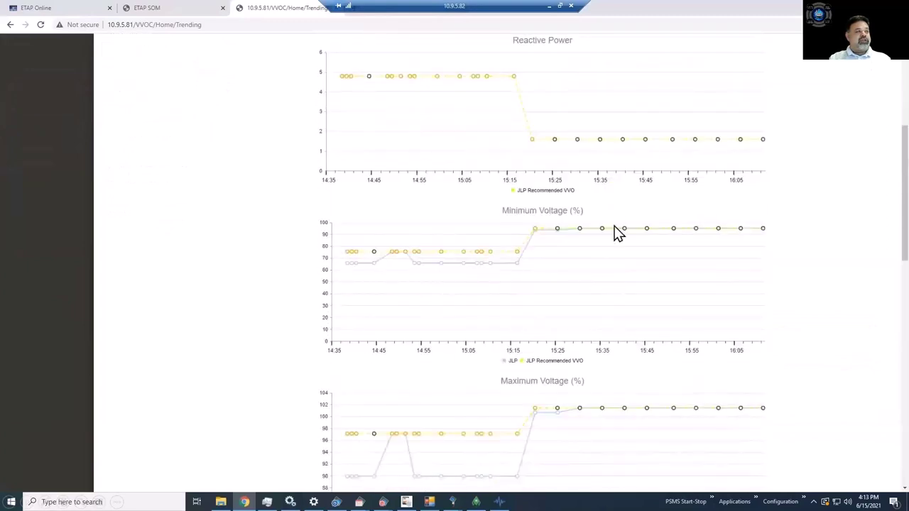
mouse_move(554, 239)
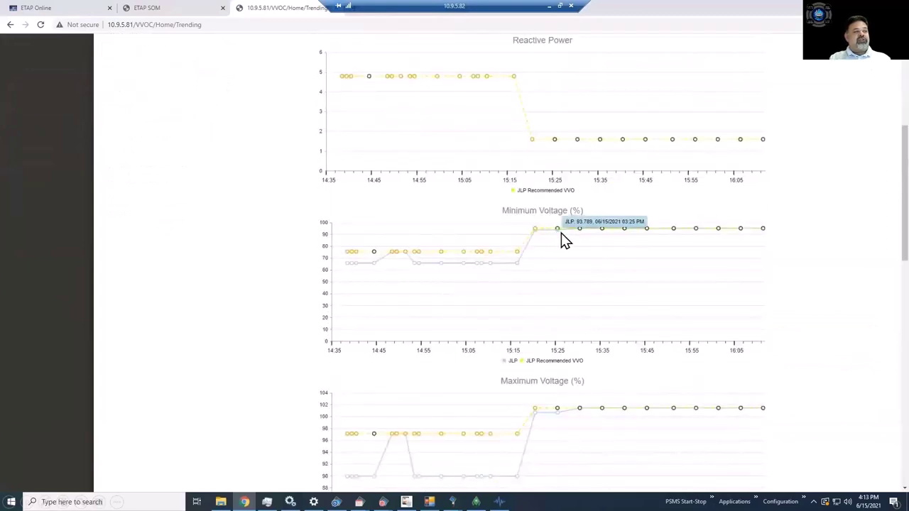
mouse_move(623, 238)
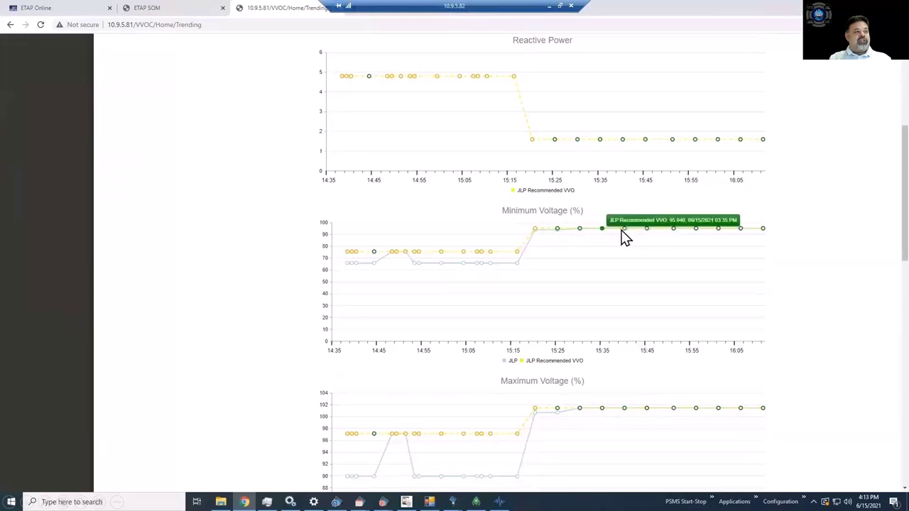
scroll(753, 333, "down", 1)
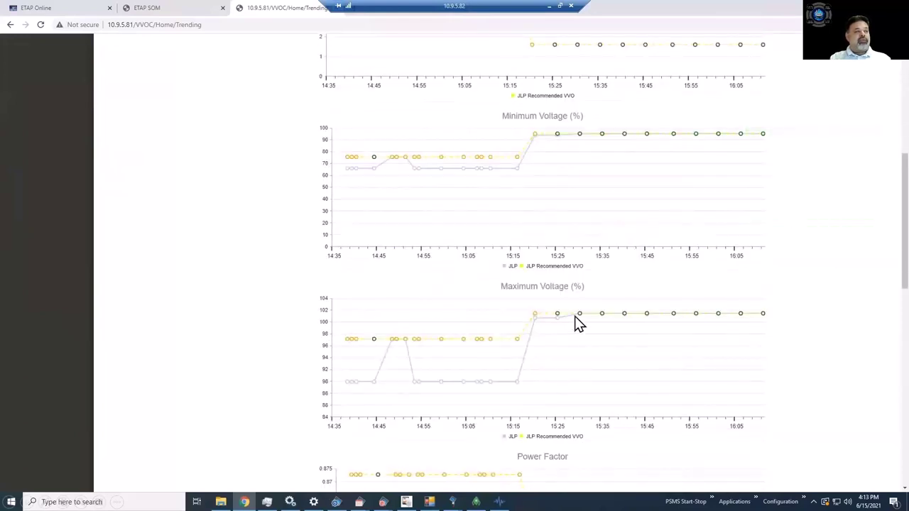
mouse_move(584, 321)
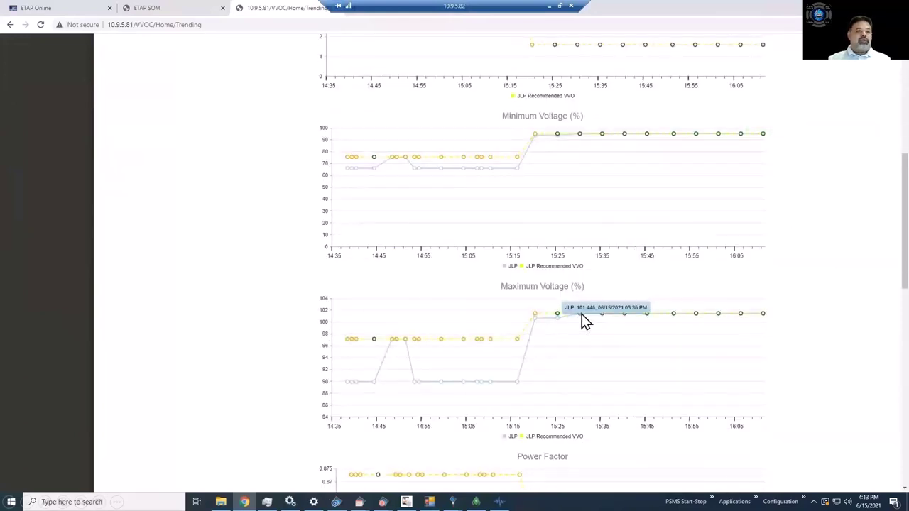